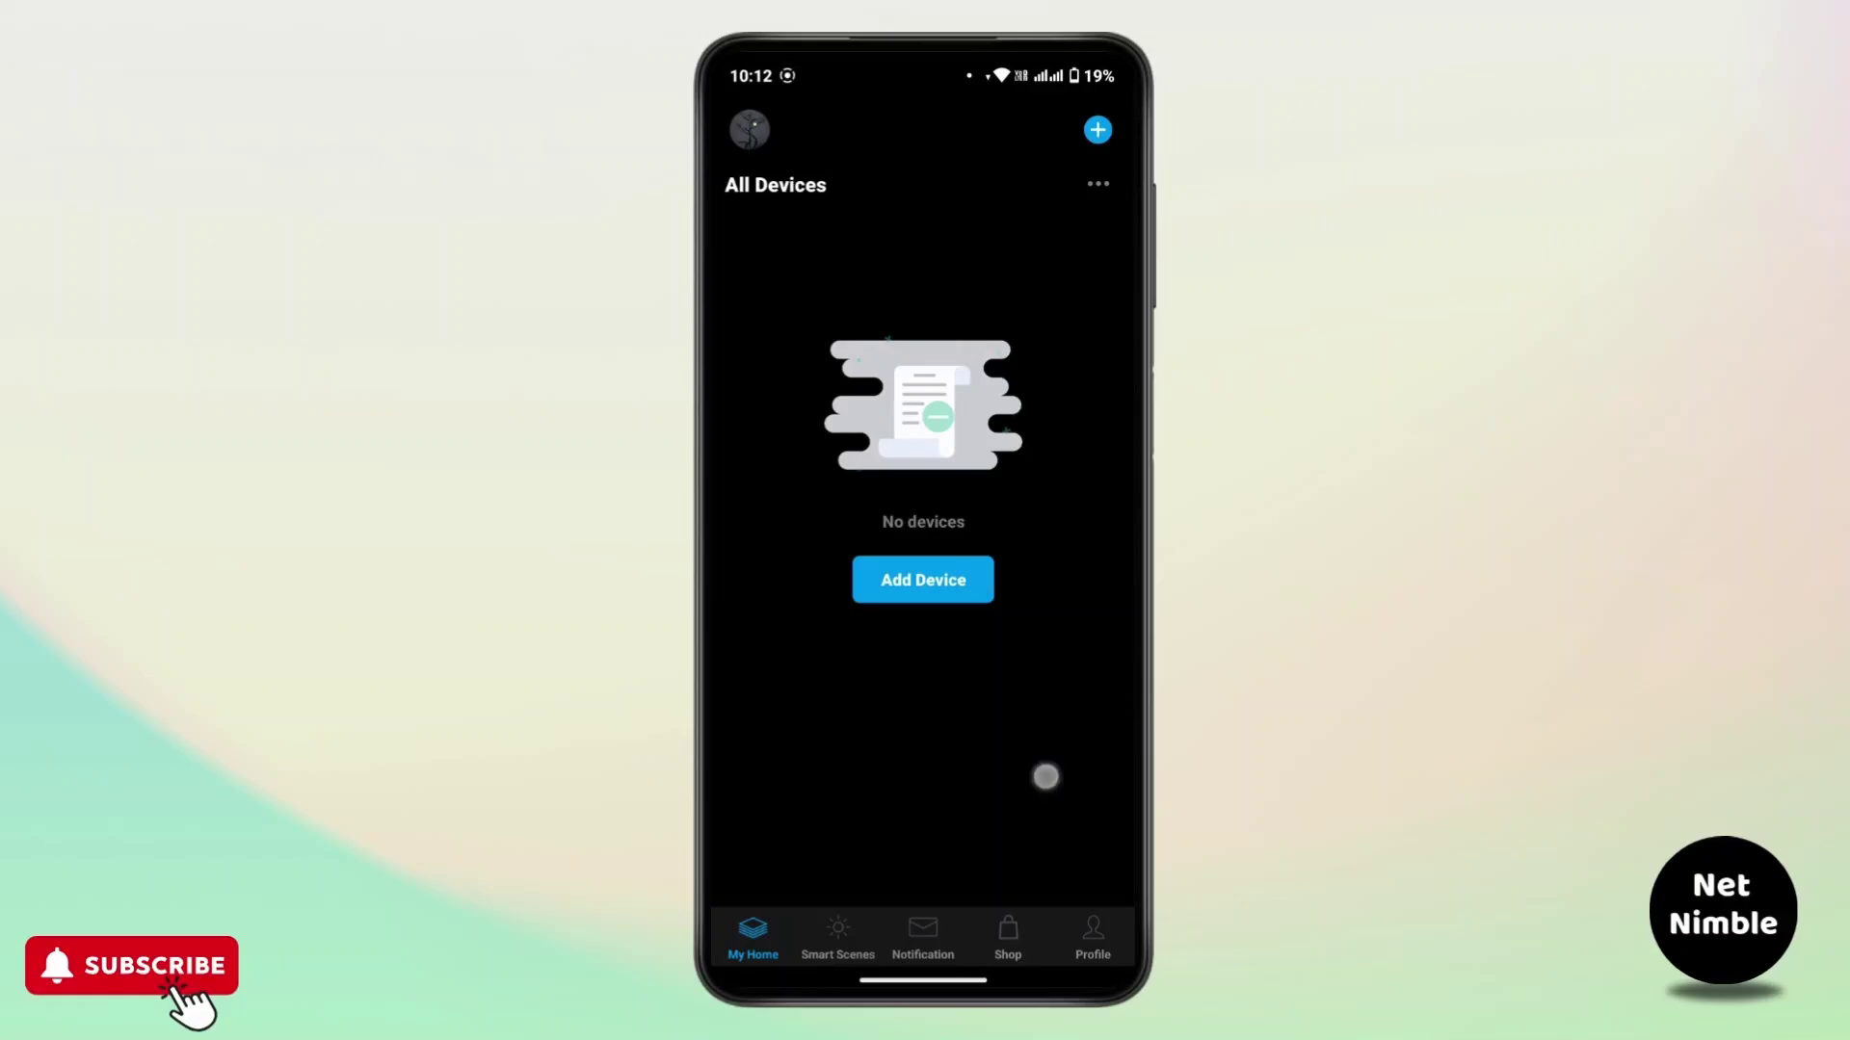
pyautogui.moveTo(1046, 778); pyautogui.dragTo(1046, 433)
pyautogui.scroll(-5, 1085, 445)
pyautogui.scroll(-3, 925, 578)
# Find geeni via the Settings app search ('ge') and open its app details
pyautogui.click(926, 142)
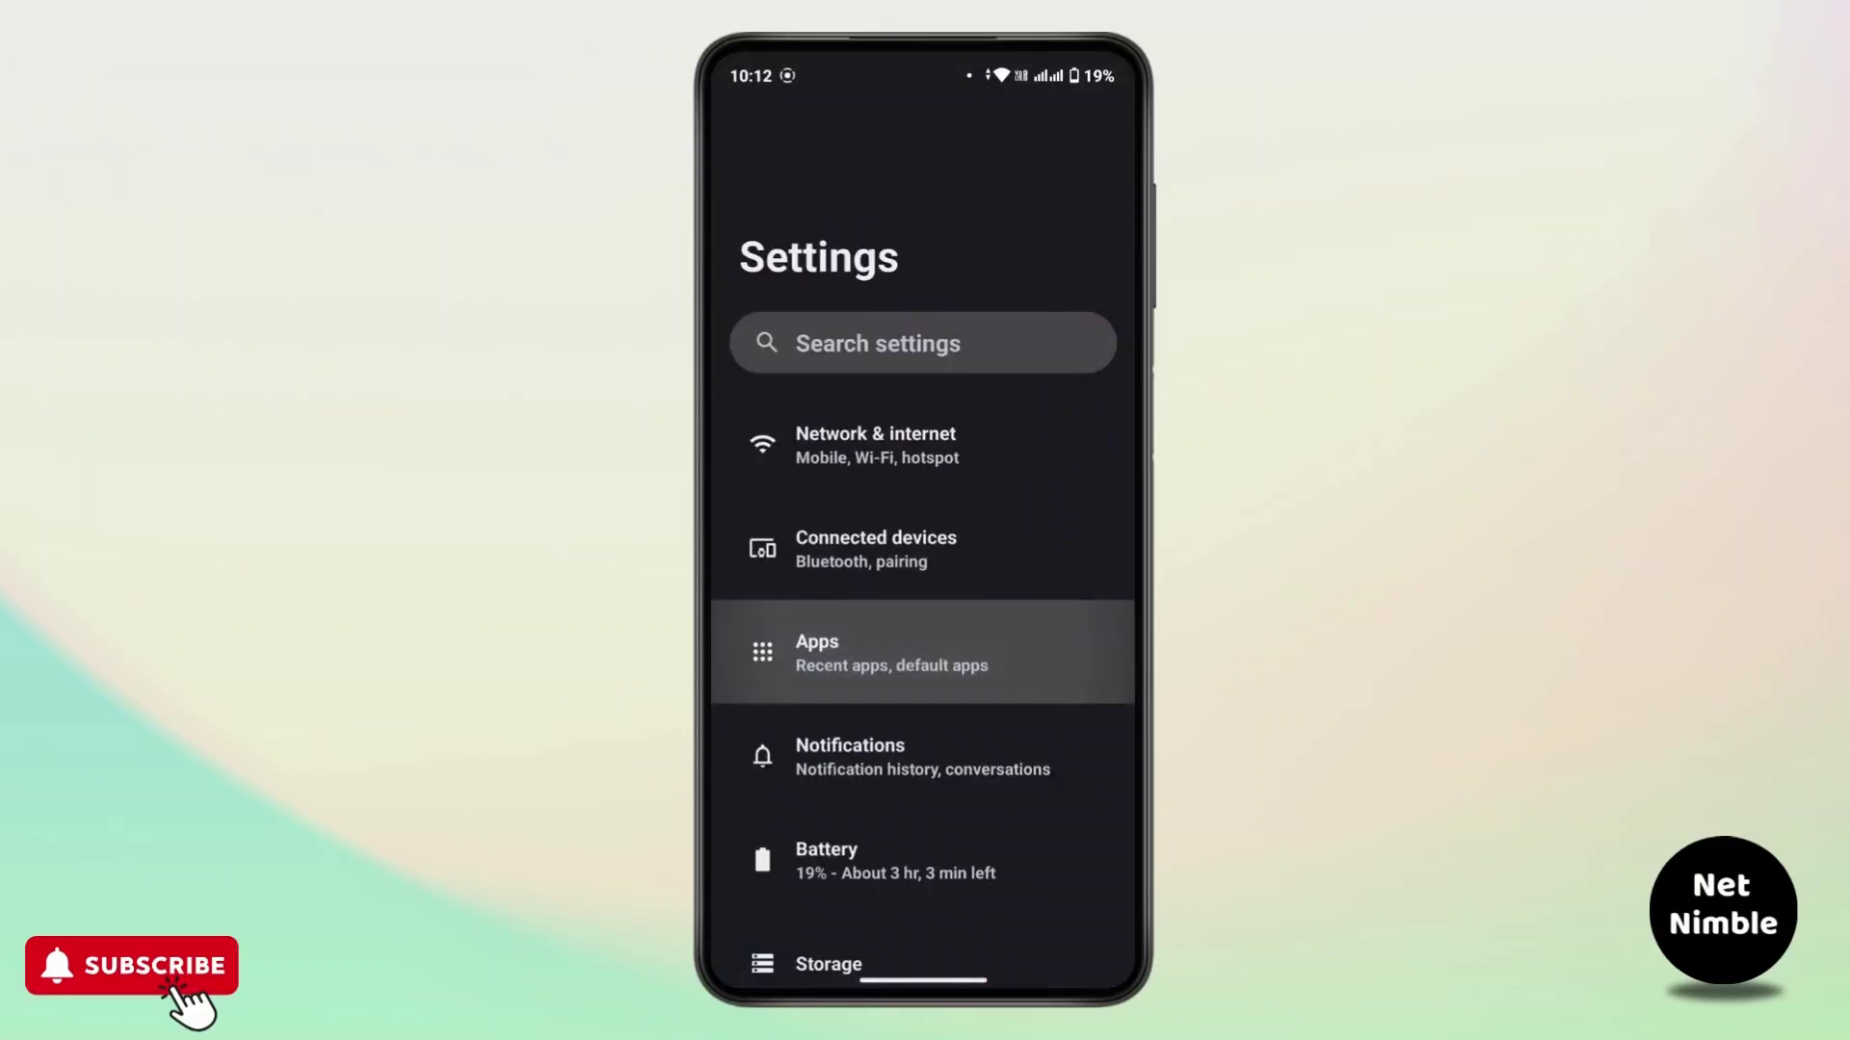
pyautogui.click(896, 767)
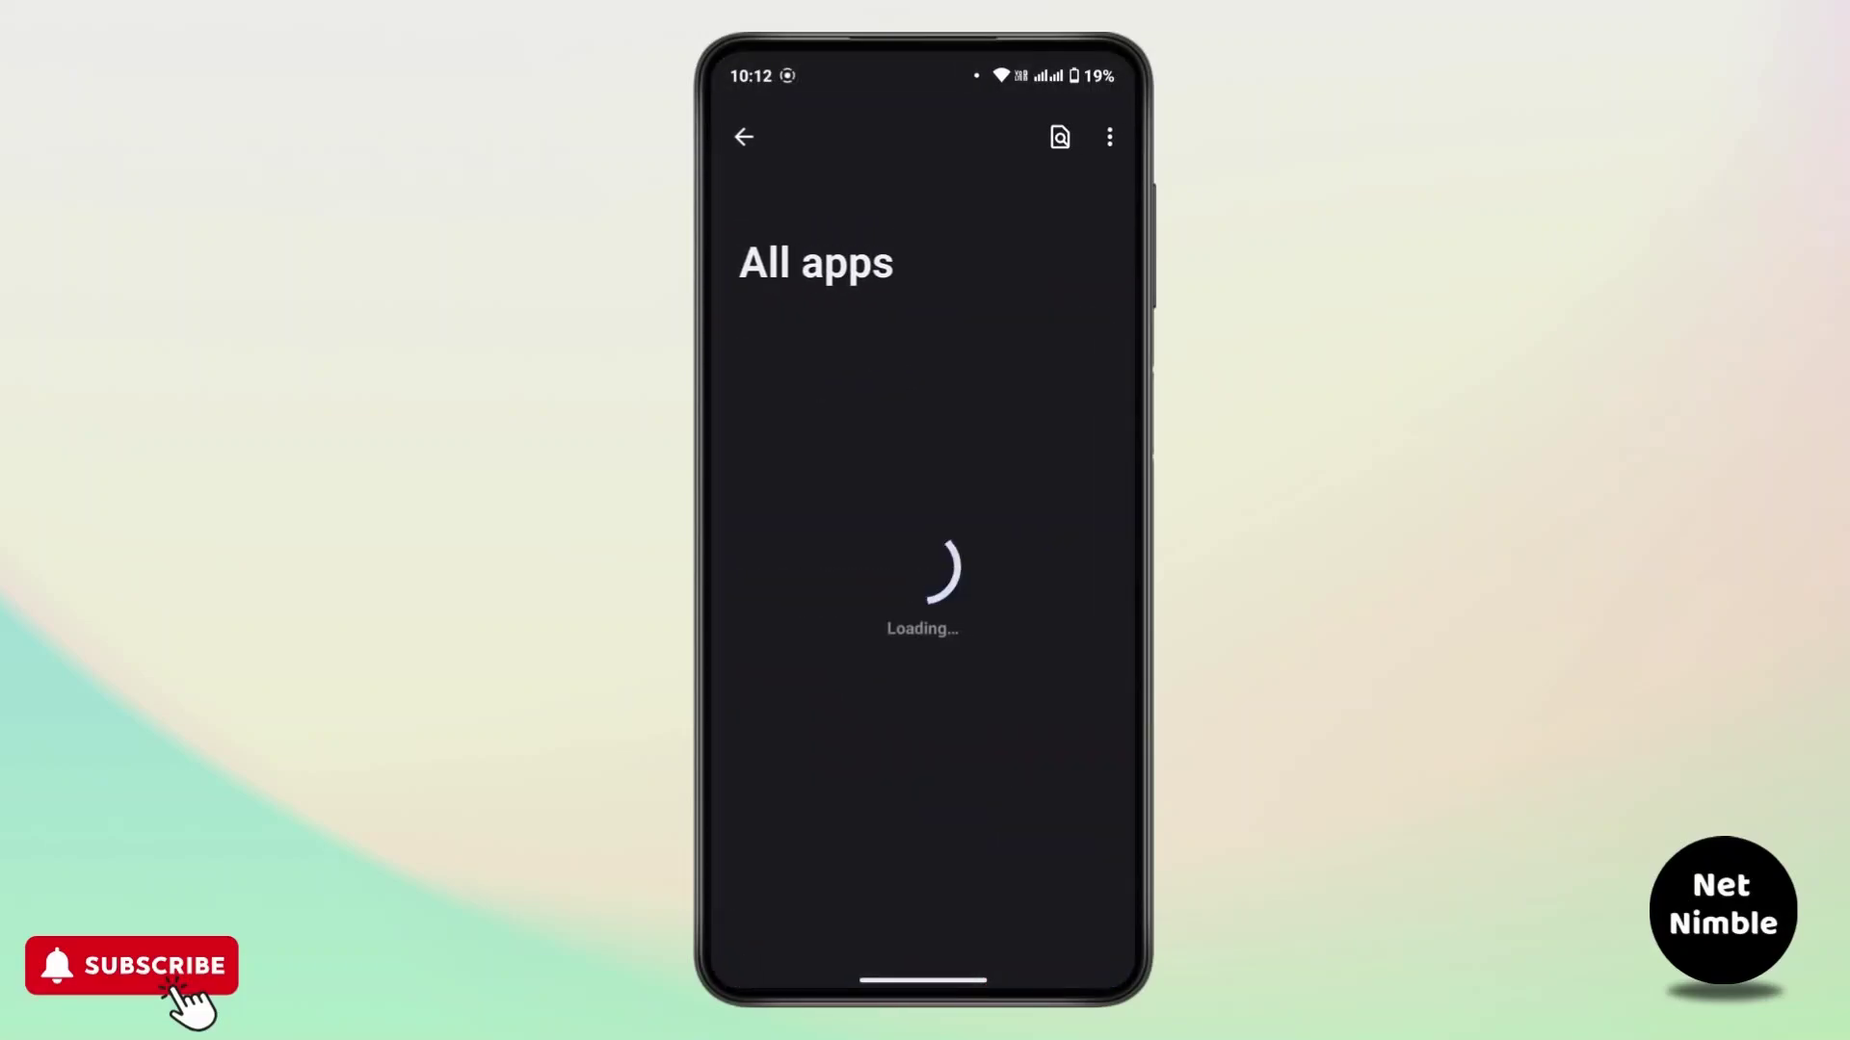
pyautogui.click(1059, 136)
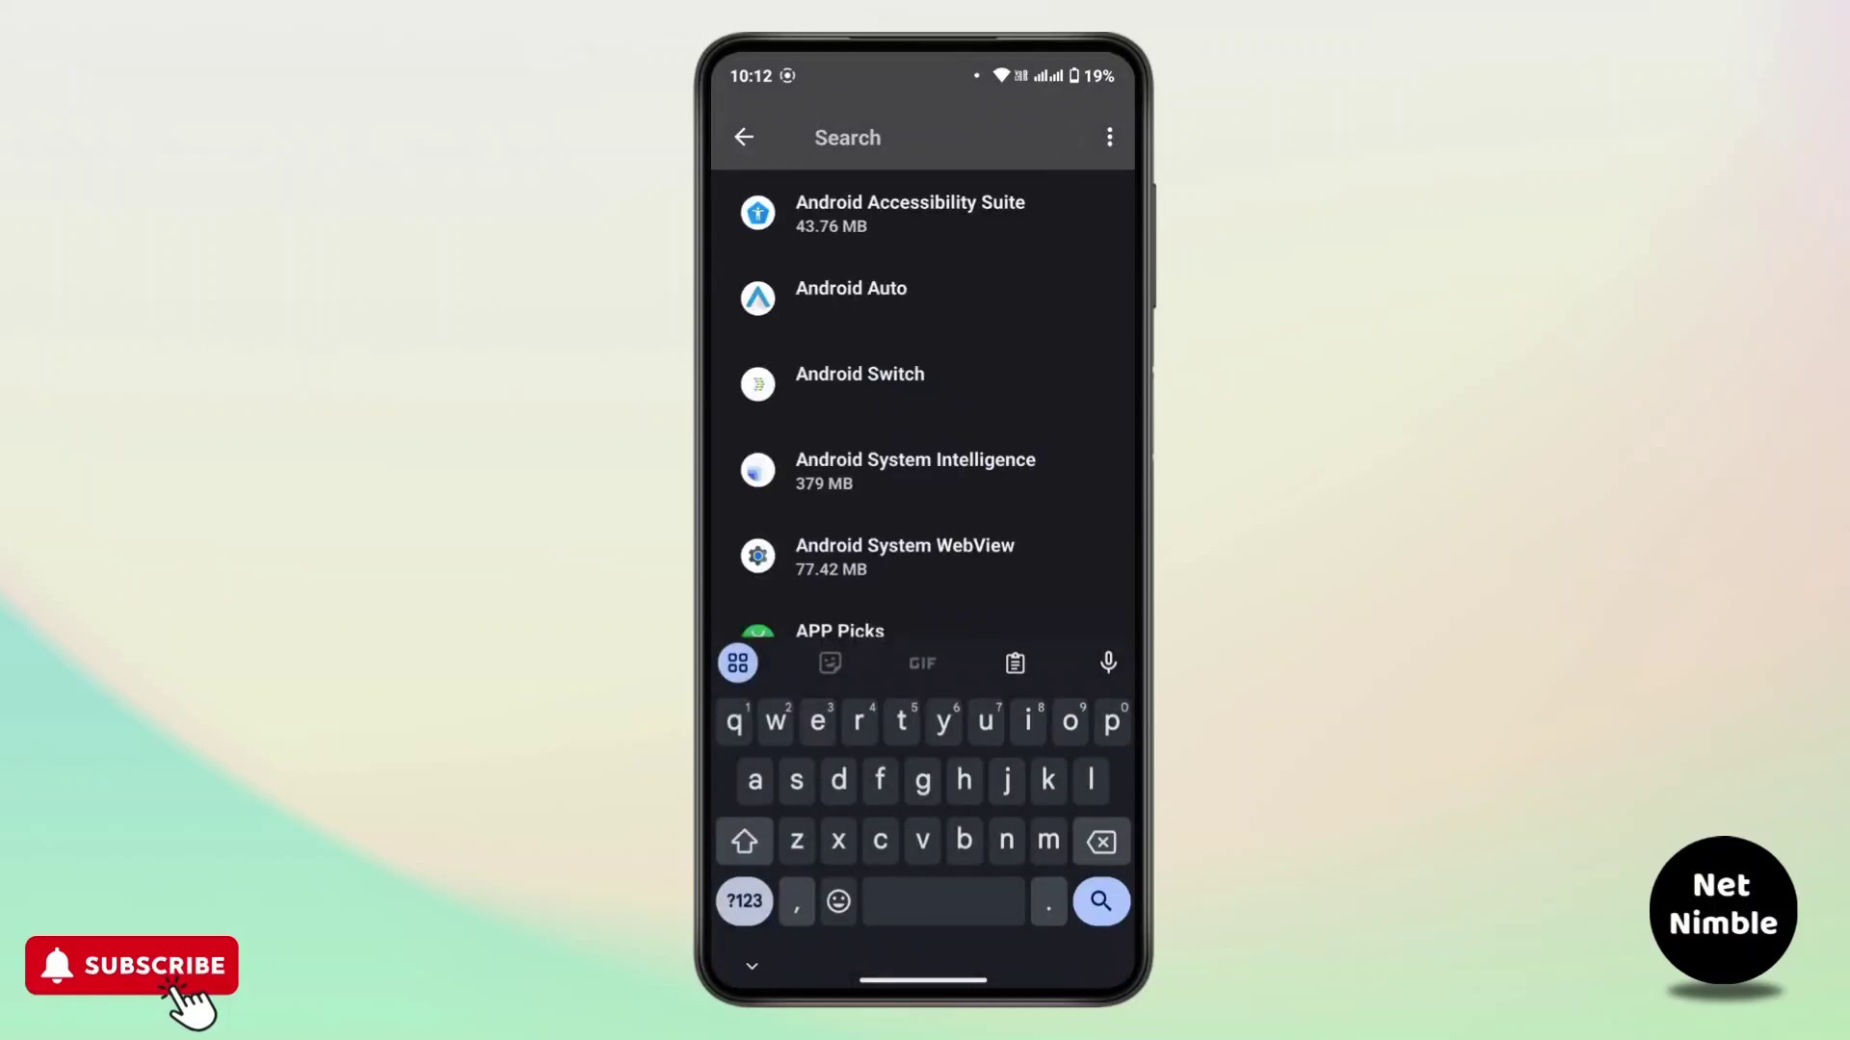
pyautogui.write('ge')
pyautogui.click(925, 298)
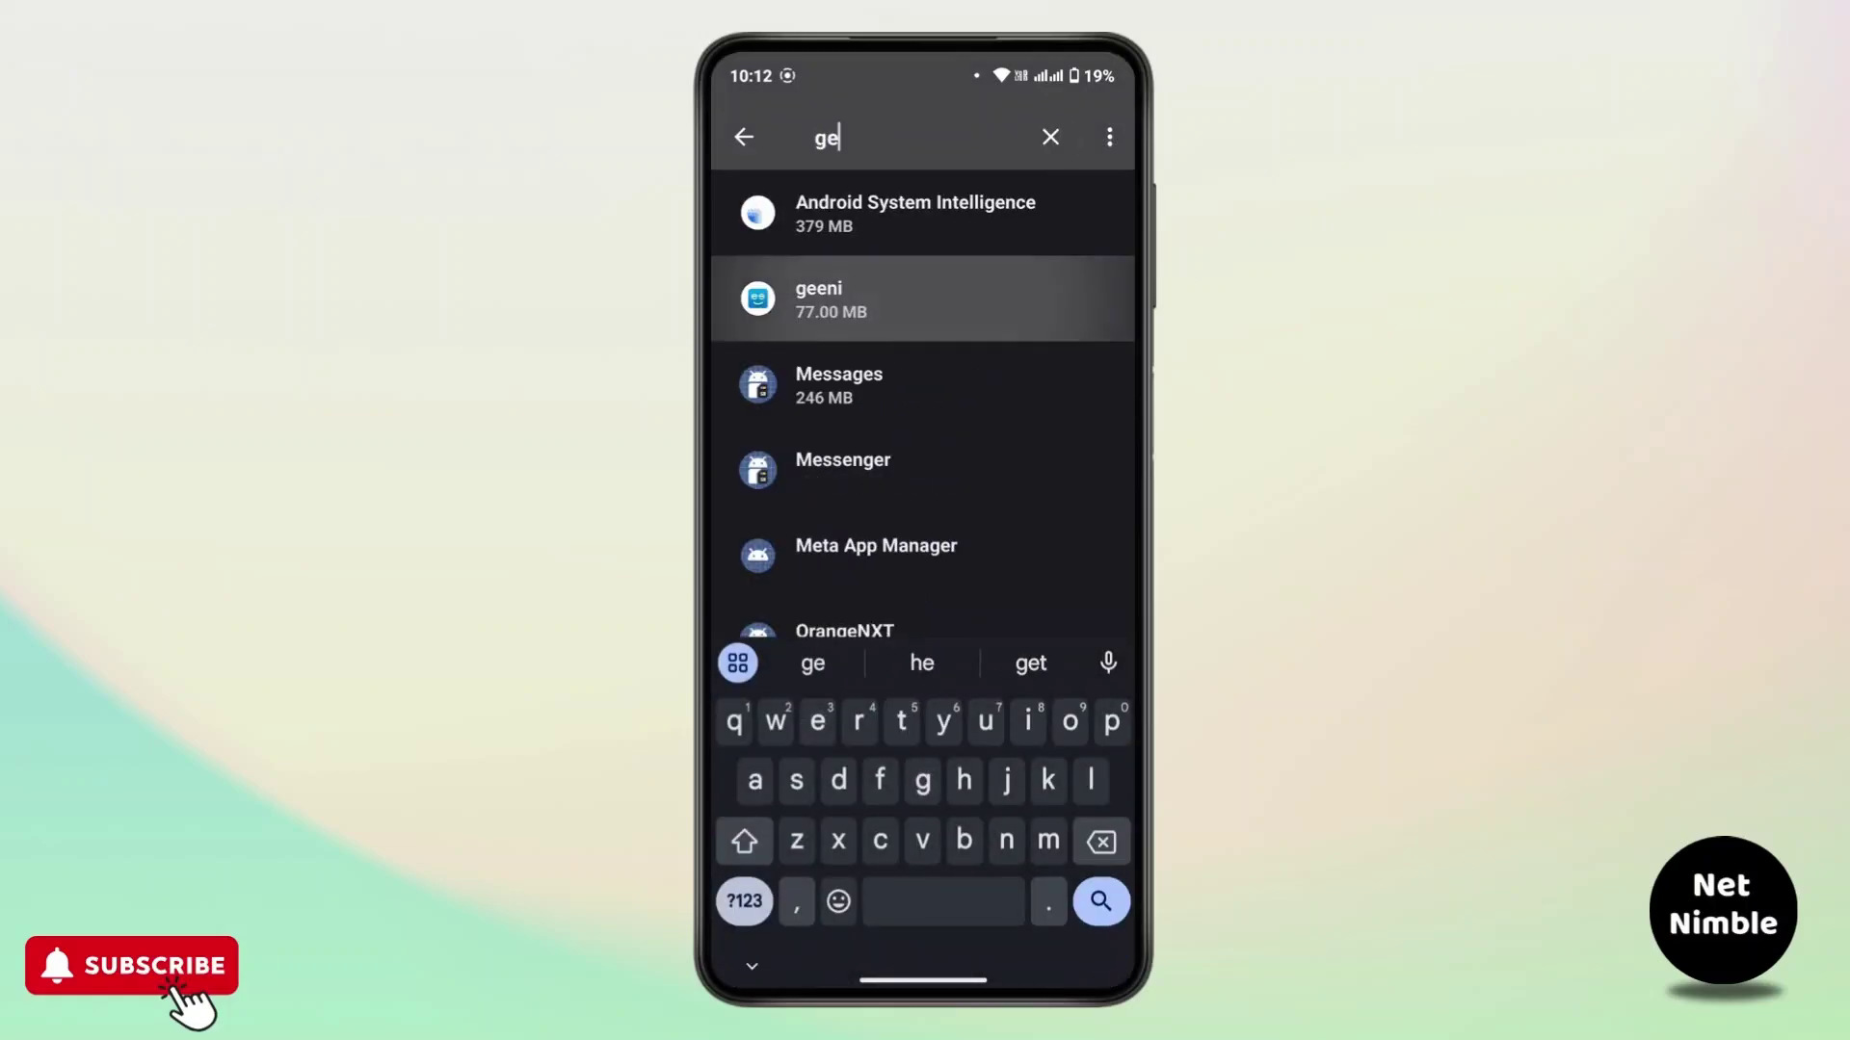
# Set geeni's Location permission to 'Allow all the time' and return to its permissions list
pyautogui.click(879, 426)
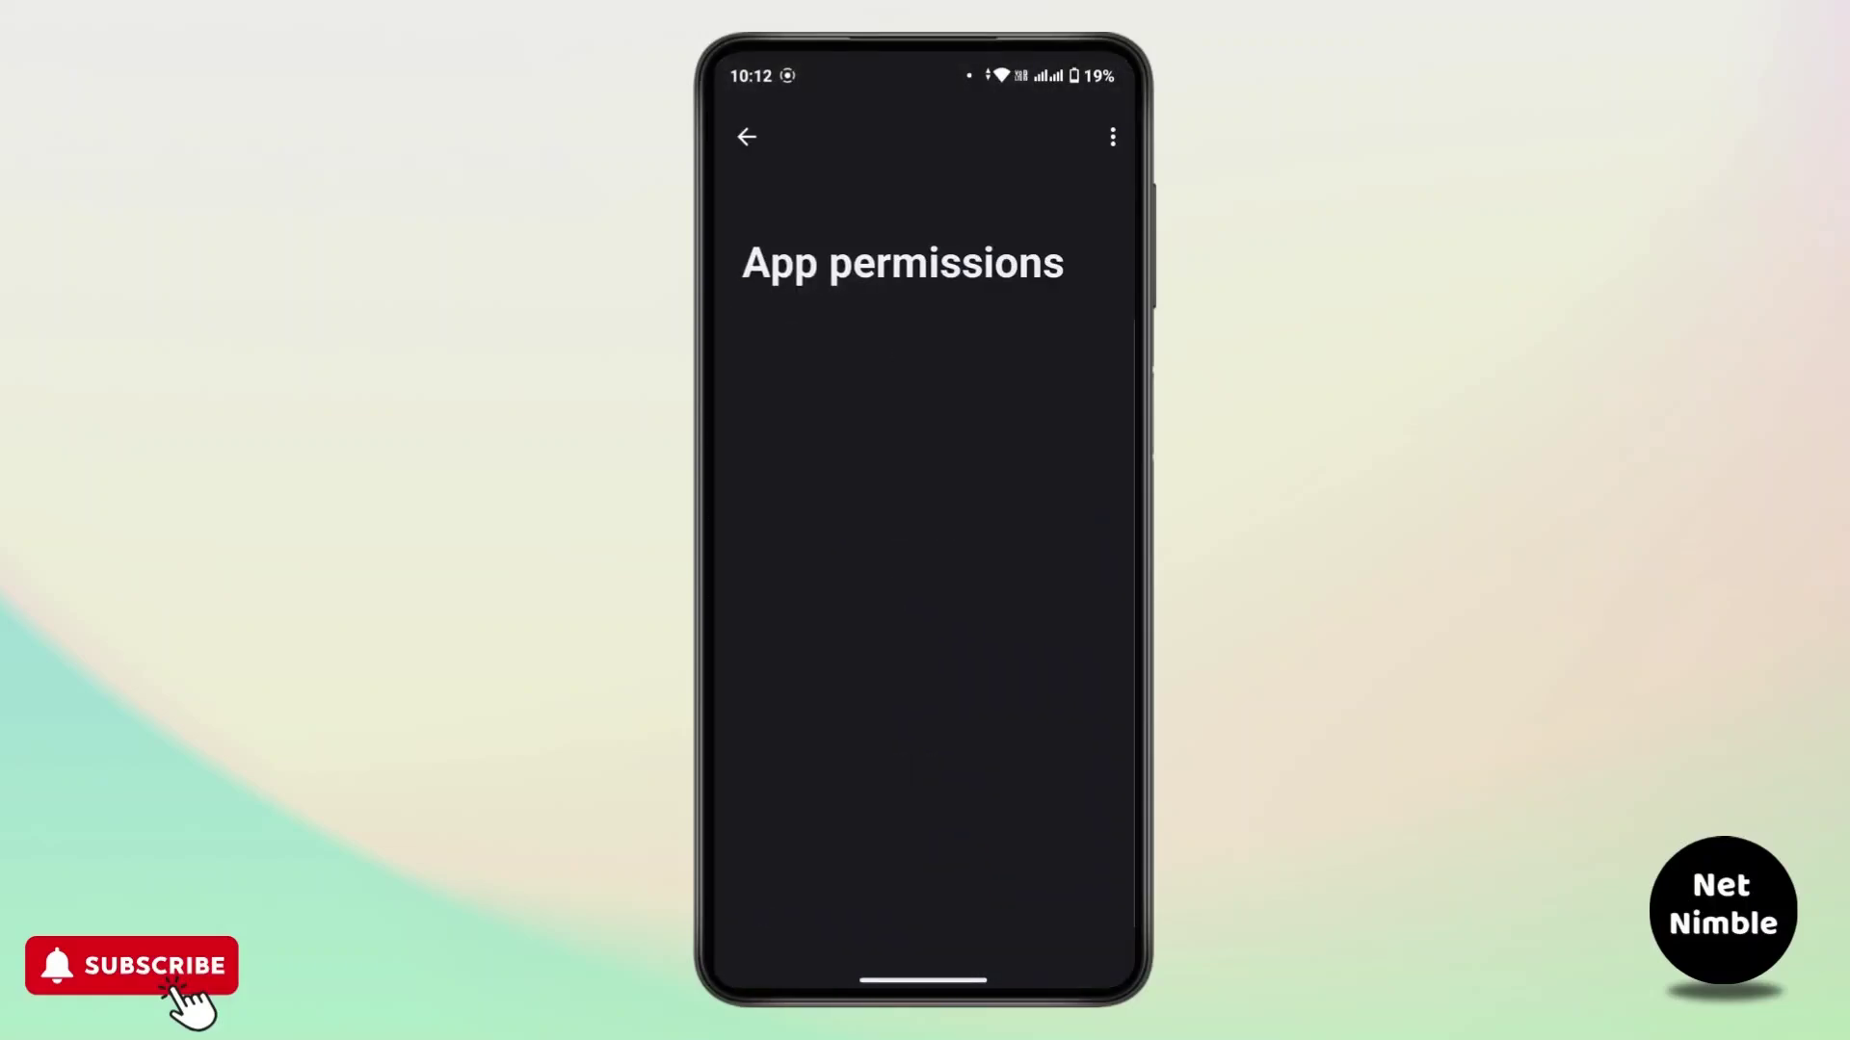
pyautogui.scroll(-3, 1061, 425)
pyautogui.click(893, 518)
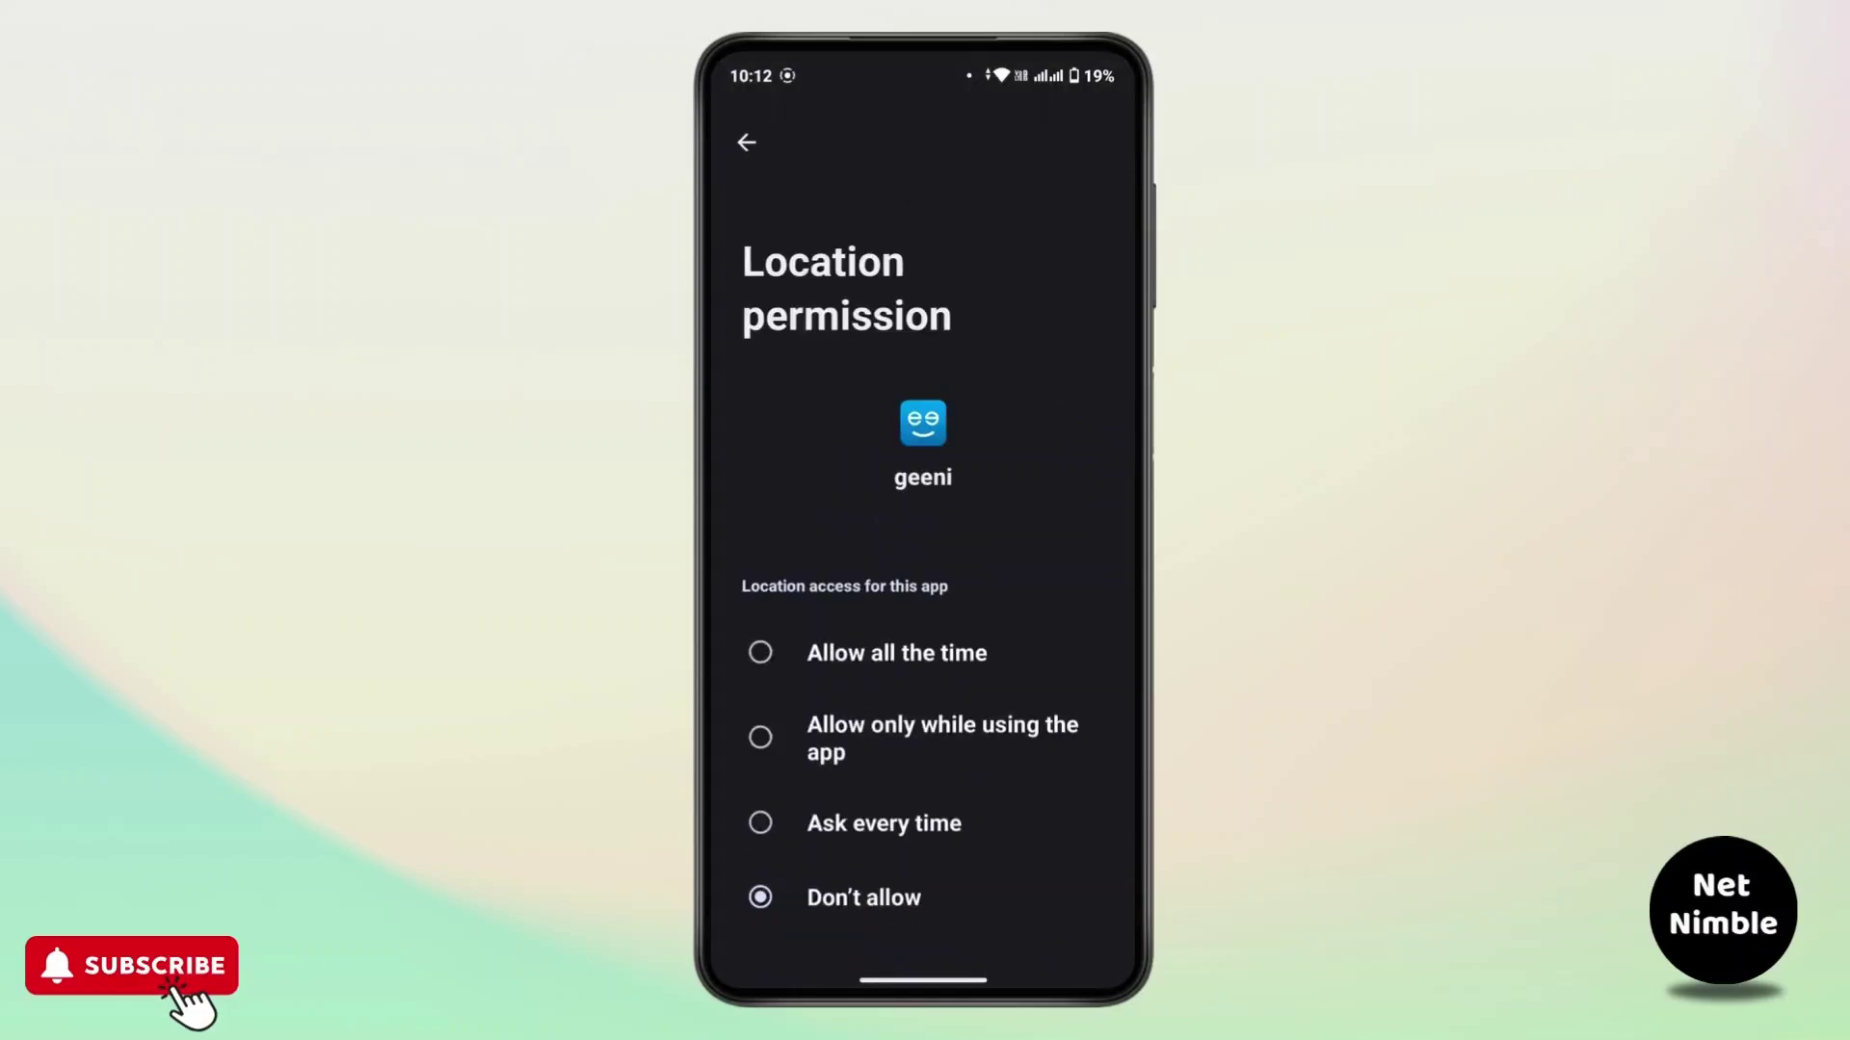
pyautogui.click(757, 654)
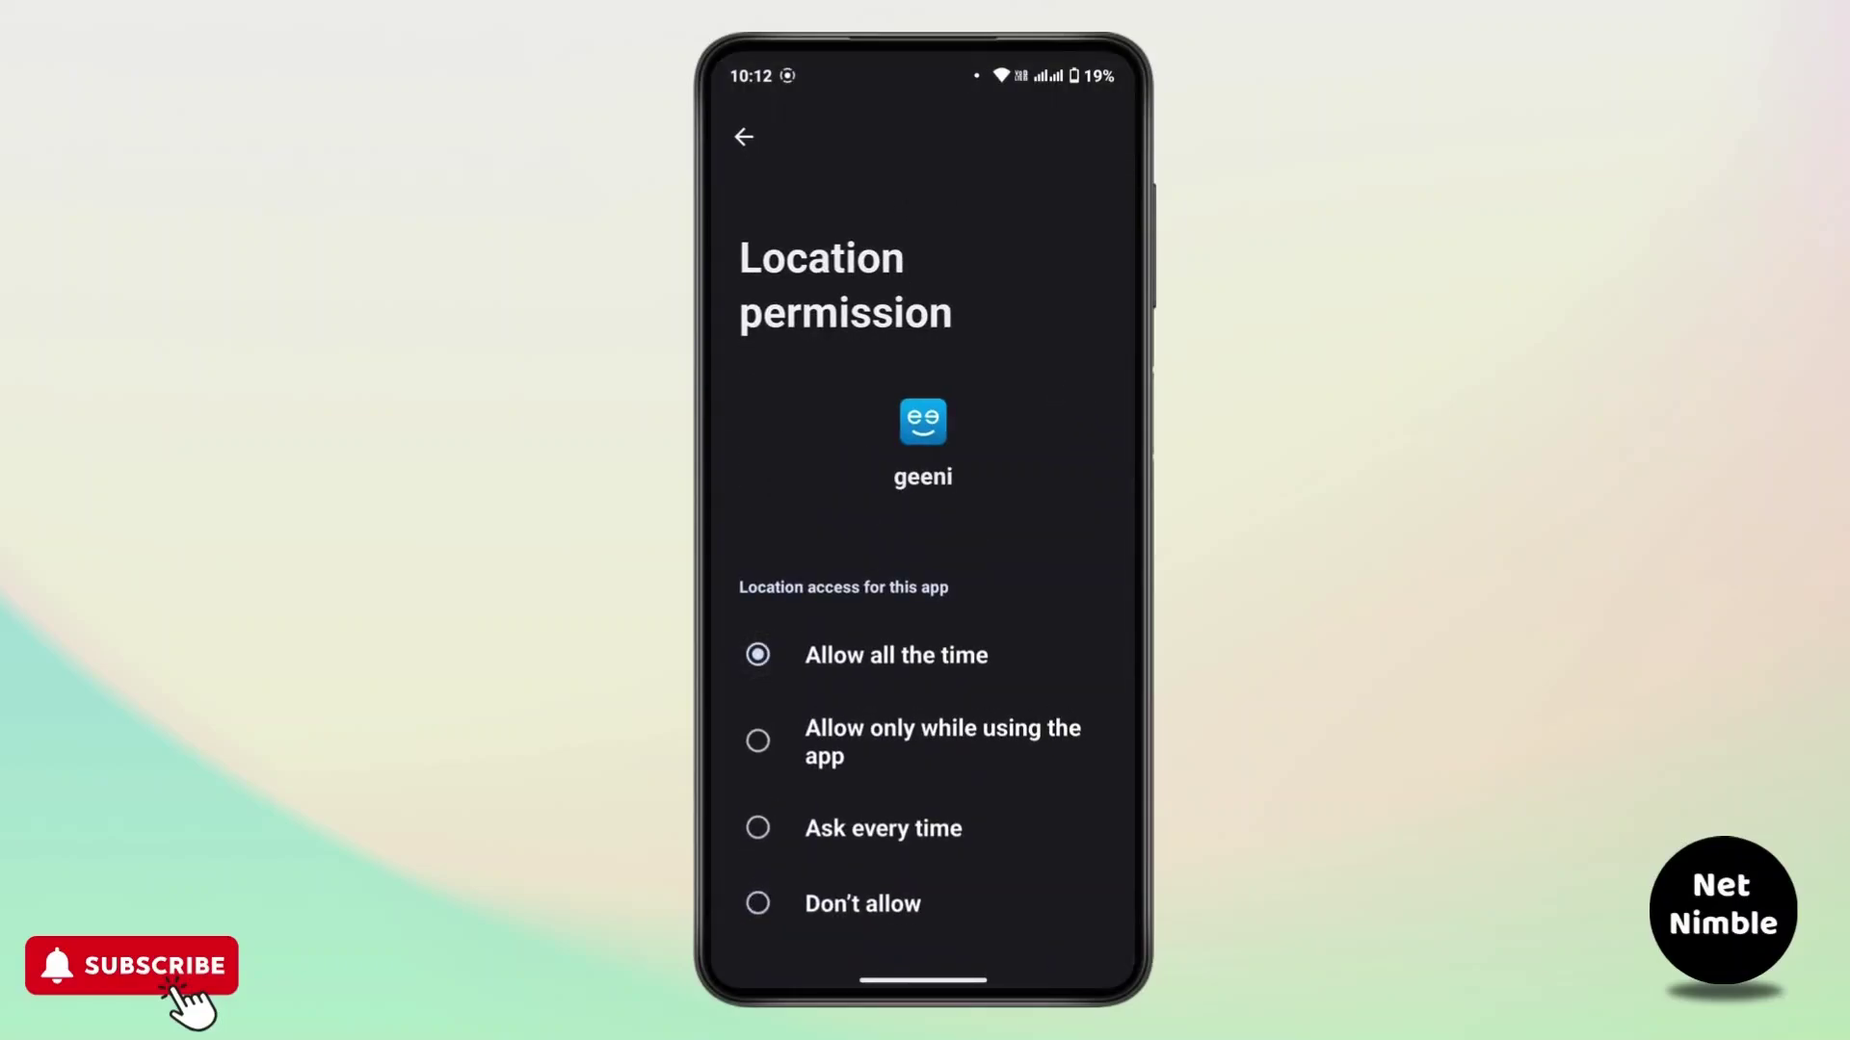
pyautogui.click(743, 137)
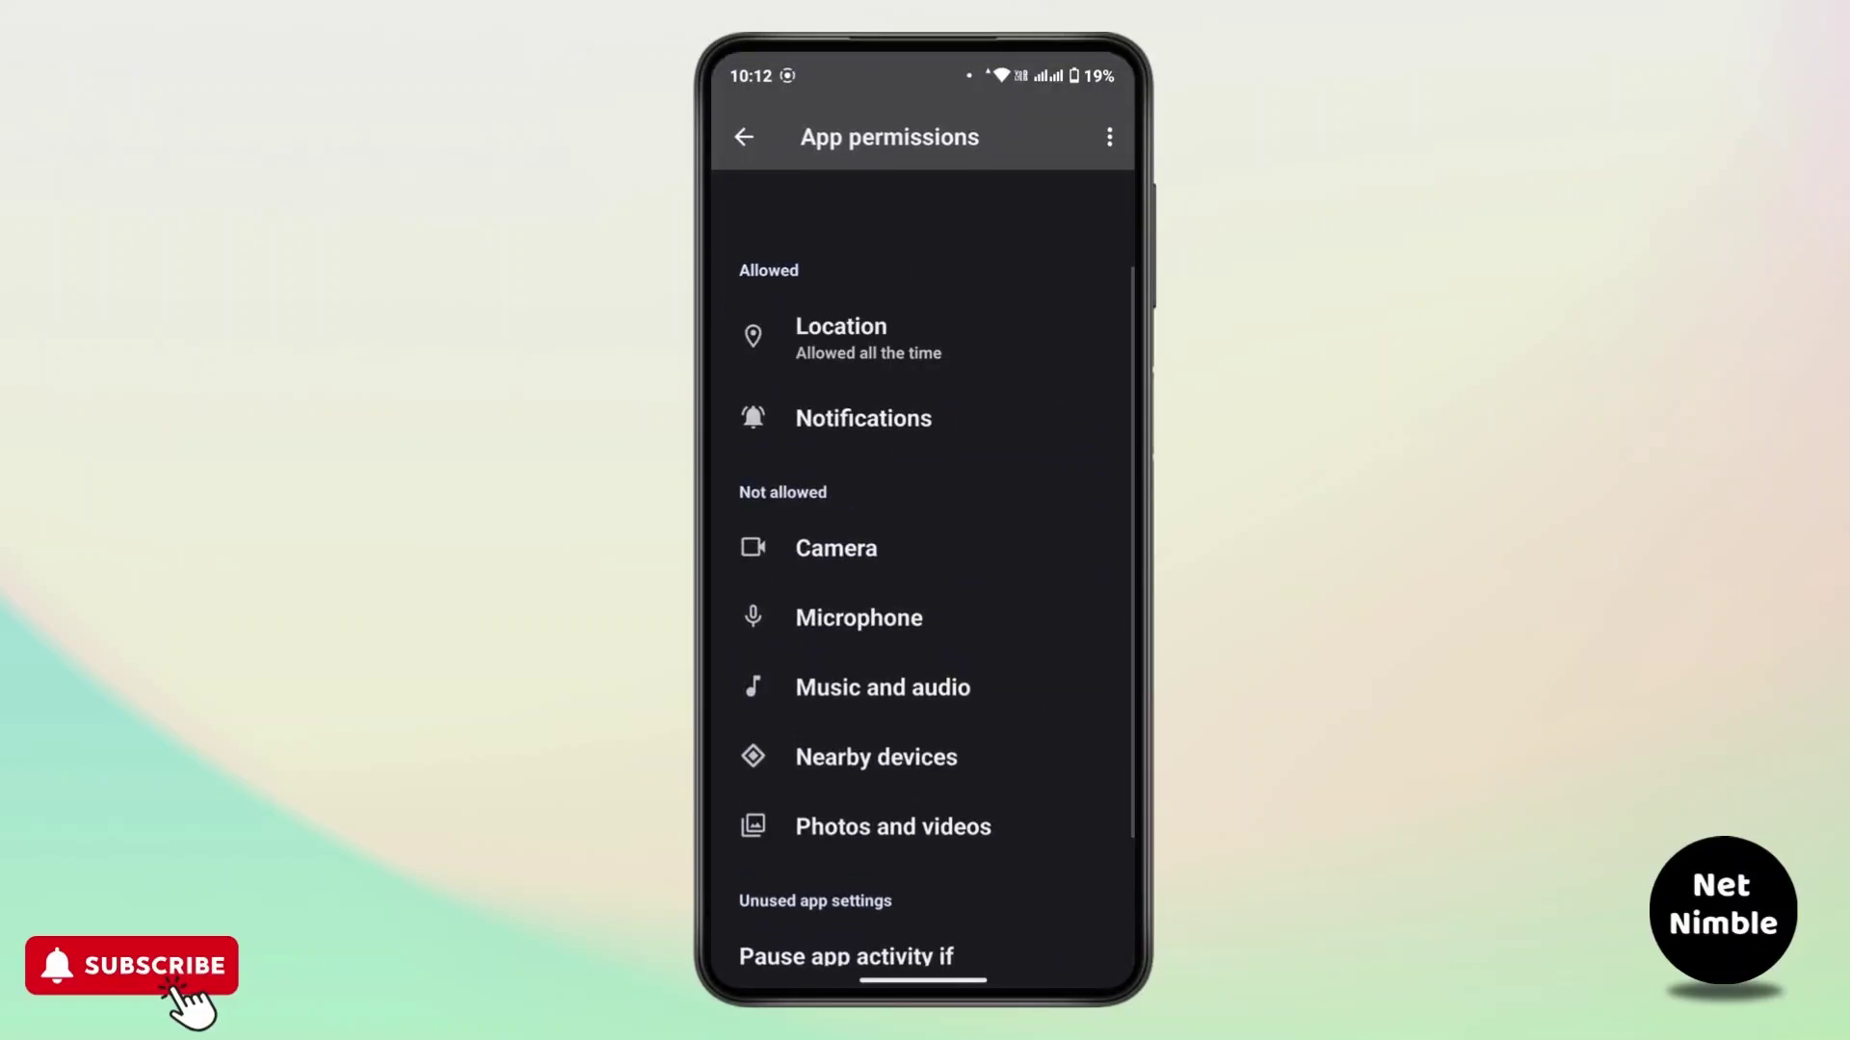
pyautogui.scroll(2, 1027, 737)
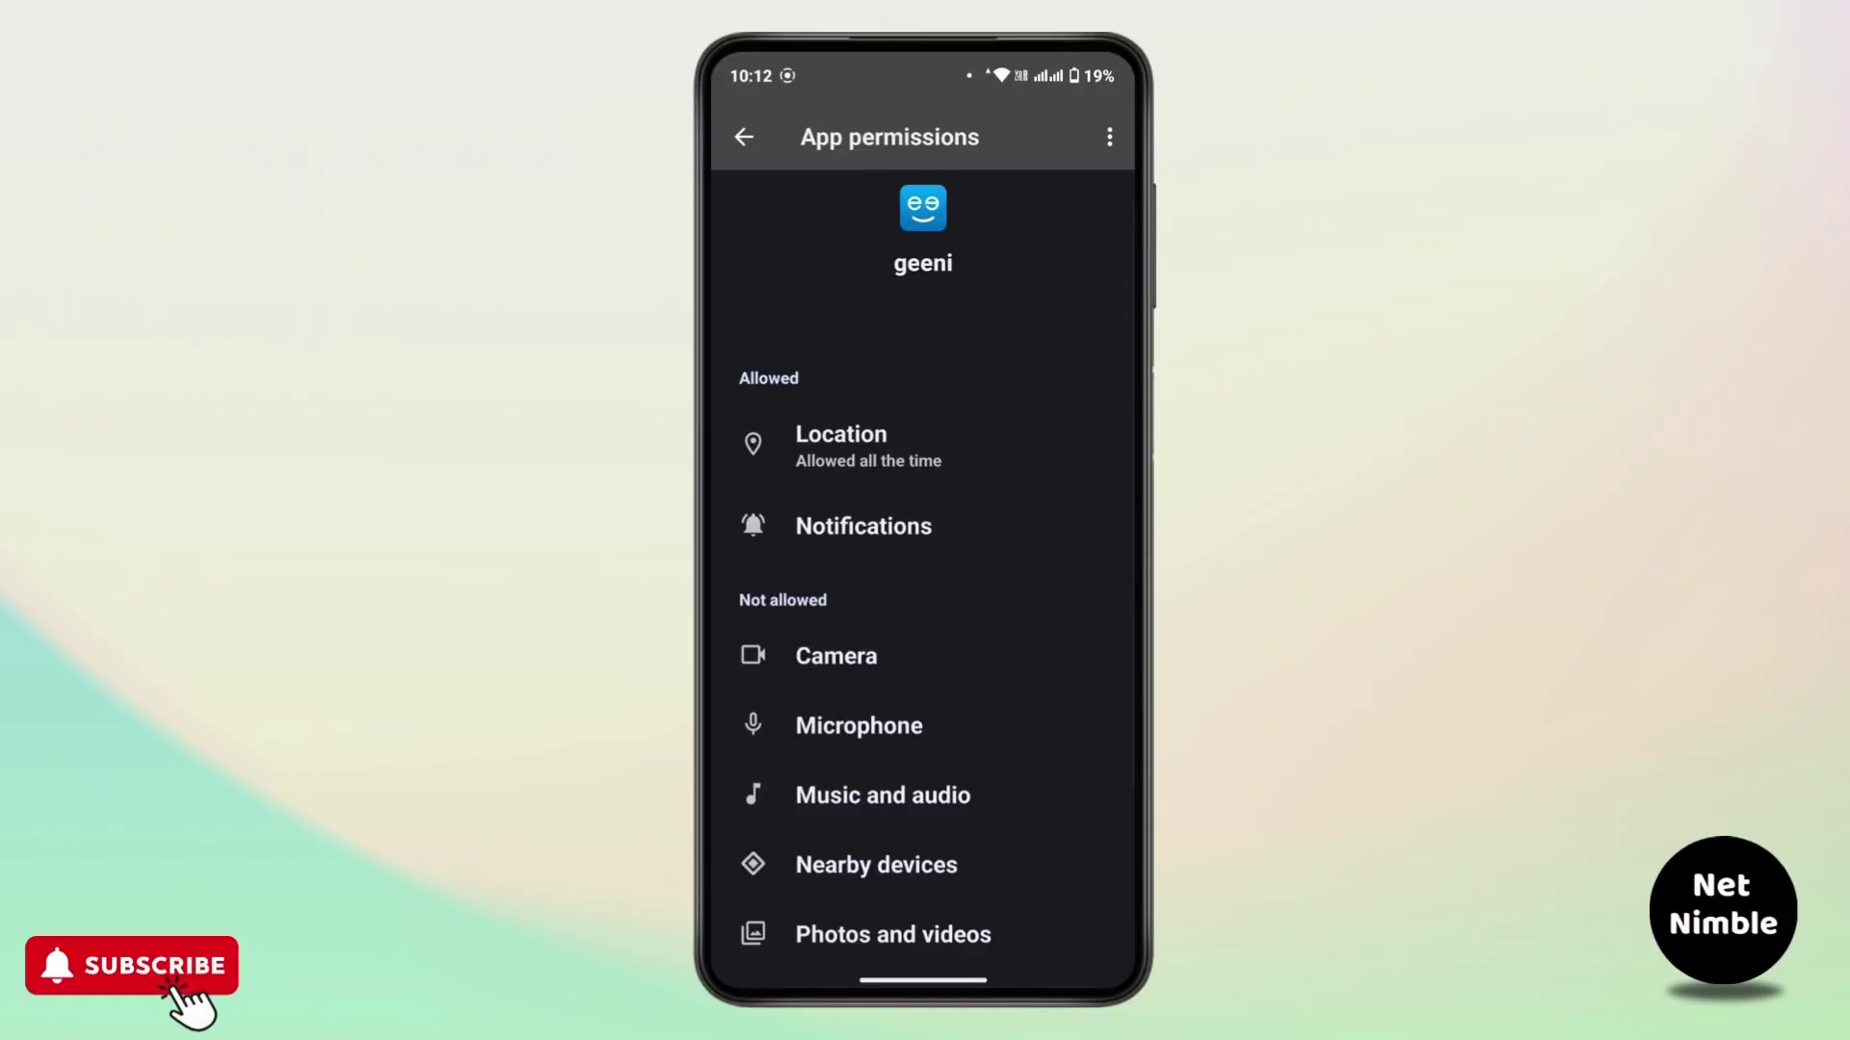